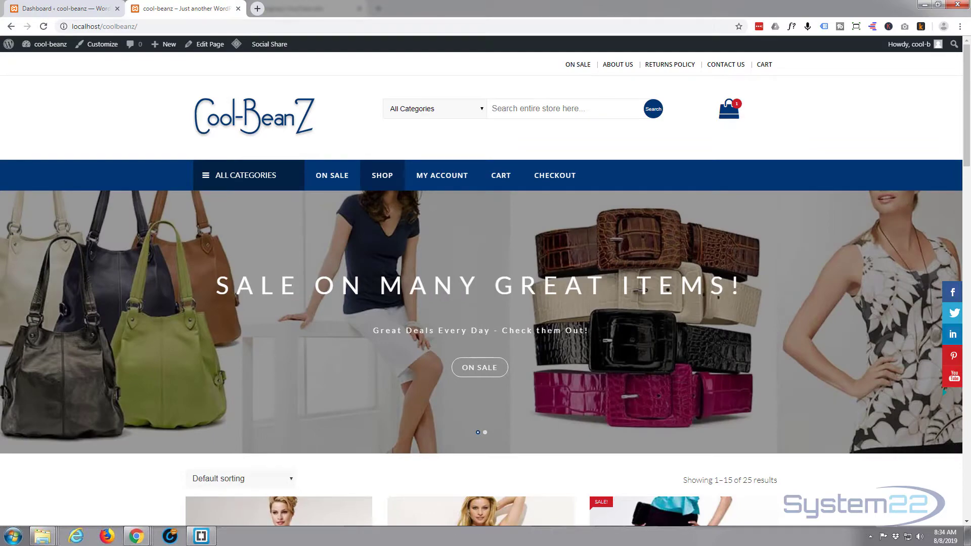
# - Examine the store's home page, from the sale banner through the product listings
pyautogui.scroll(-6, 220, 232)
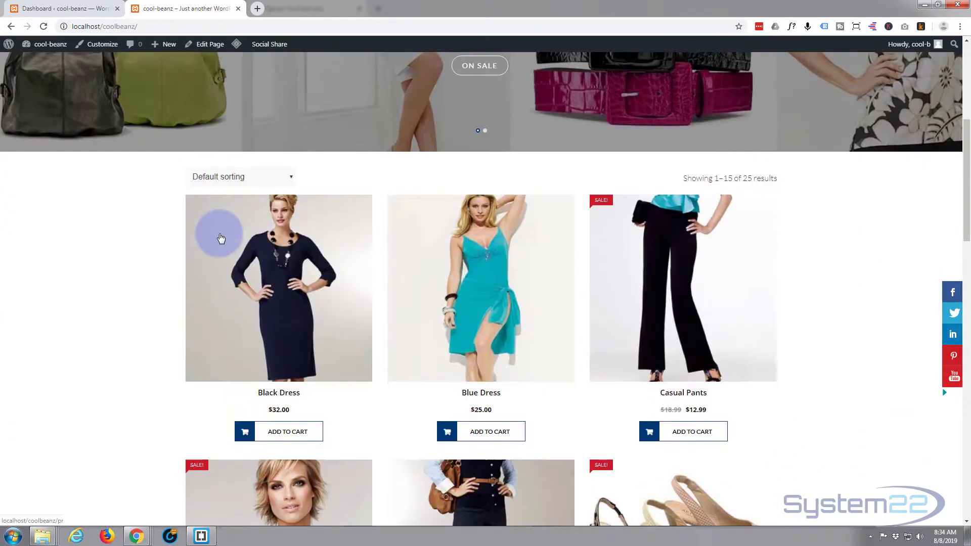
pyautogui.scroll(-16, 219, 236)
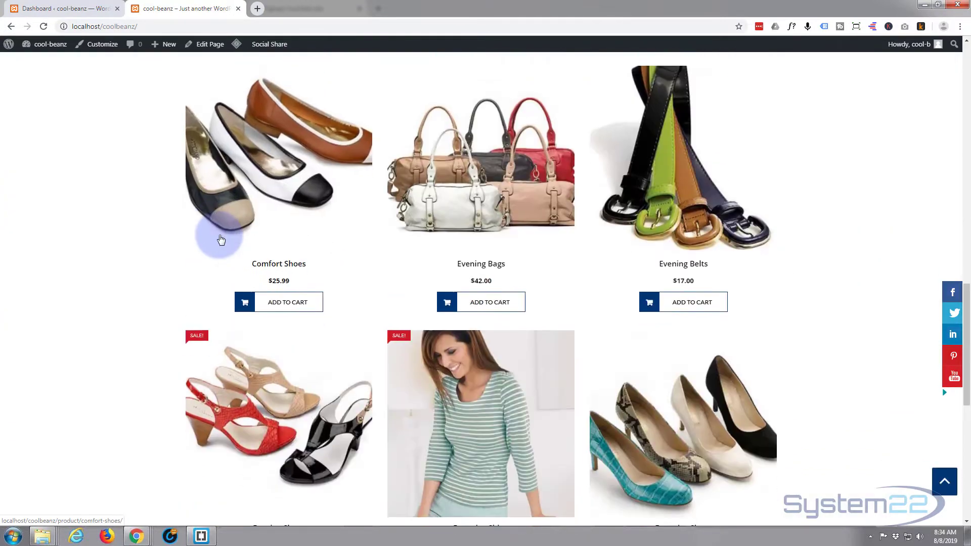
pyautogui.scroll(-2, 221, 240)
pyautogui.scroll(11, 221, 240)
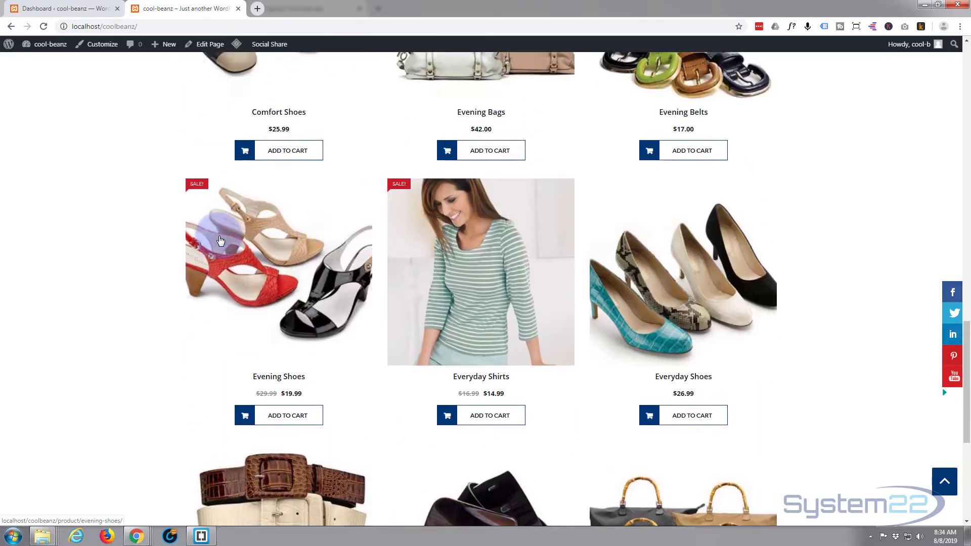
pyautogui.scroll(13, 221, 240)
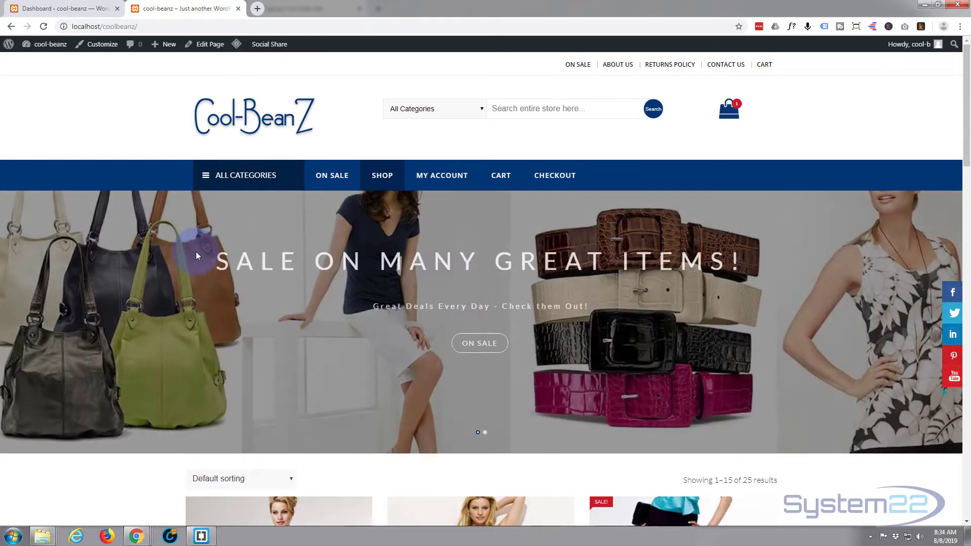
pyautogui.scroll(-7, 196, 255)
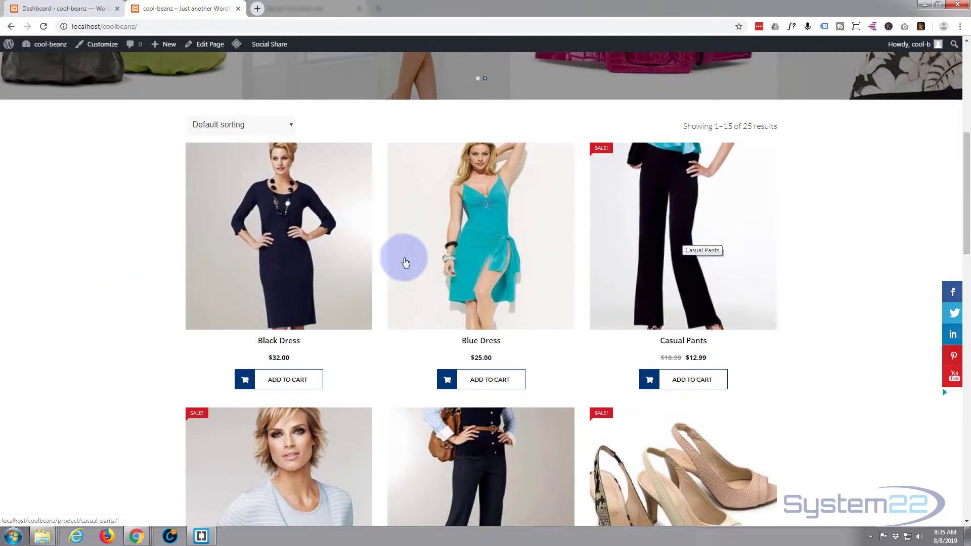
pyautogui.scroll(7, 106, 302)
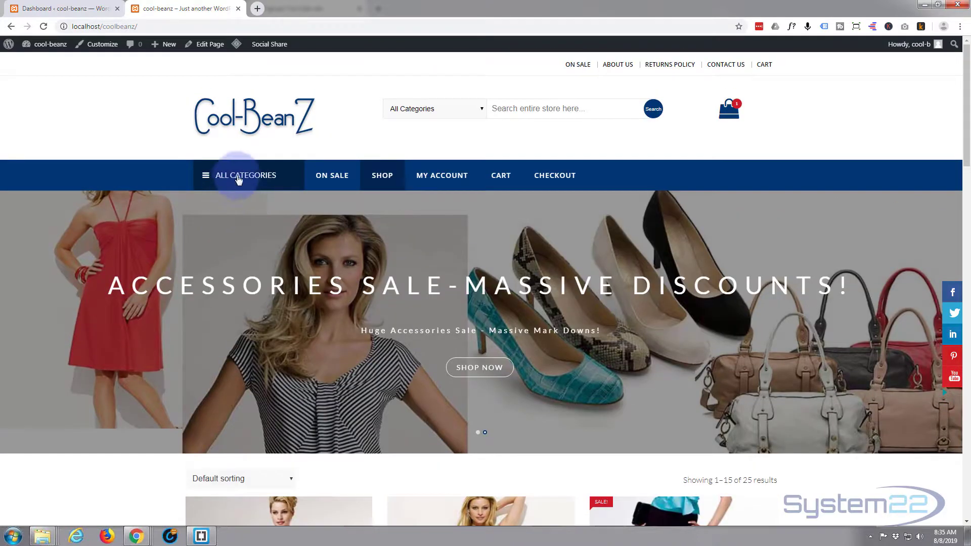
# - View the Bags and Shirts category pages and look through the About us page
pyautogui.click(225, 263)
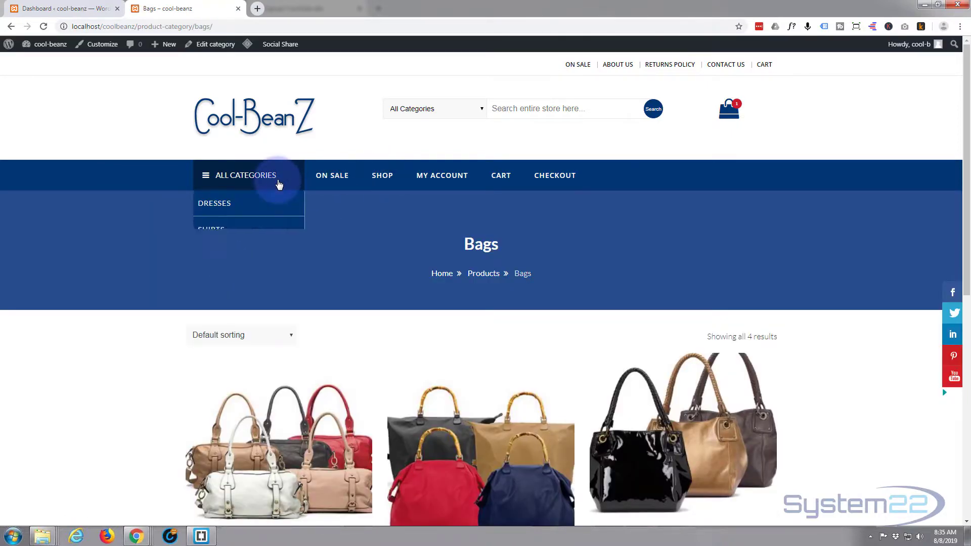
pyautogui.click(218, 235)
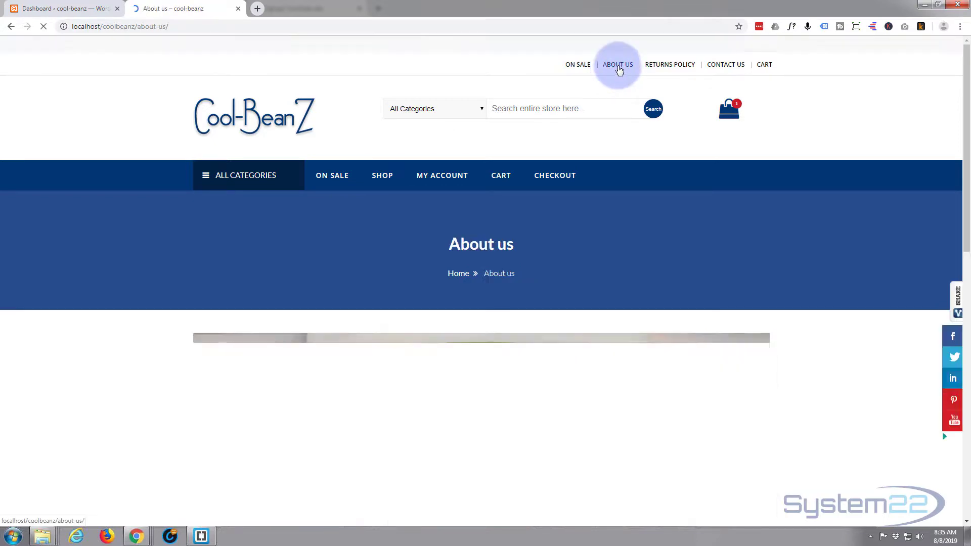
pyautogui.scroll(-3, 466, 215)
pyautogui.scroll(-9, 466, 215)
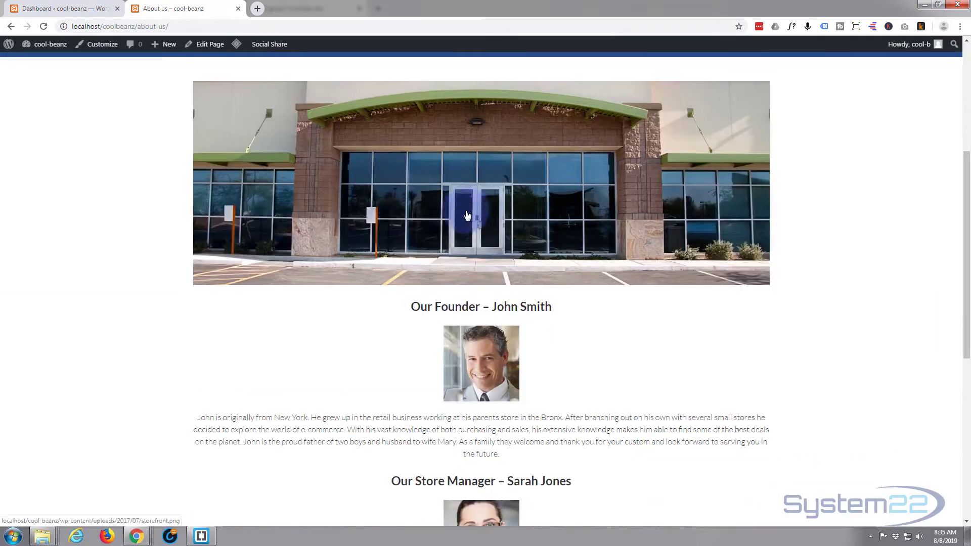
pyautogui.scroll(12, 466, 215)
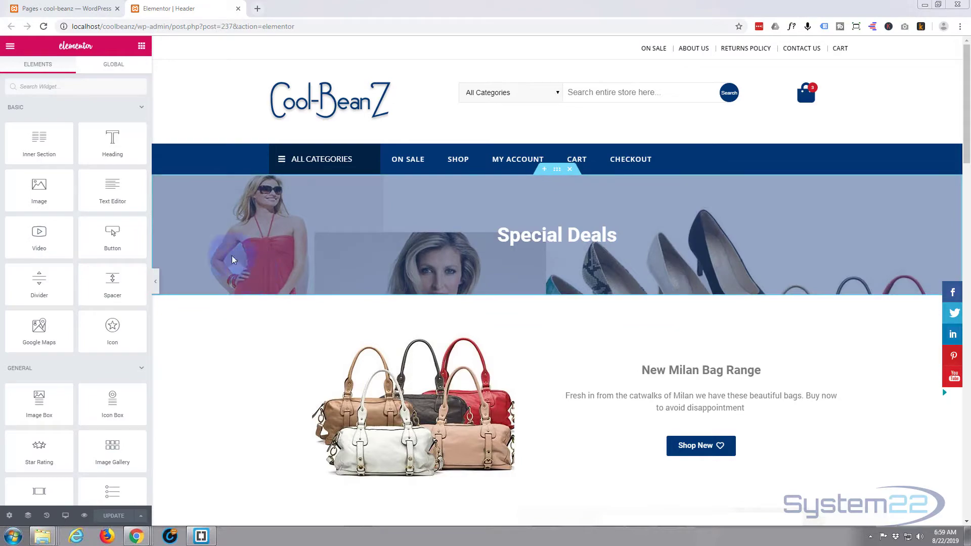
# - Add a new single-column section below the "Selection coming soon!" banner at the end of the page
pyautogui.scroll(-1, 233, 362)
pyautogui.scroll(-10, 233, 362)
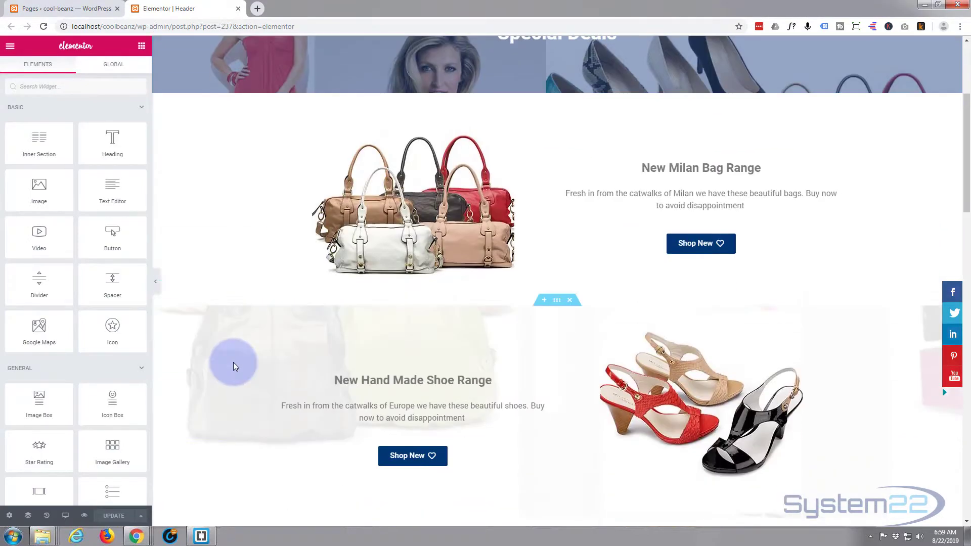
pyautogui.scroll(-15, 233, 365)
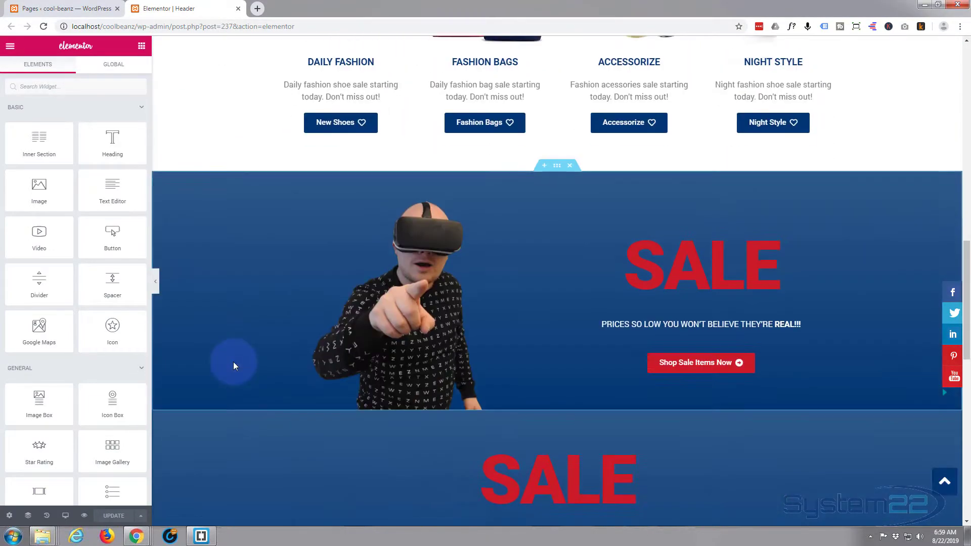
pyautogui.scroll(-4, 233, 365)
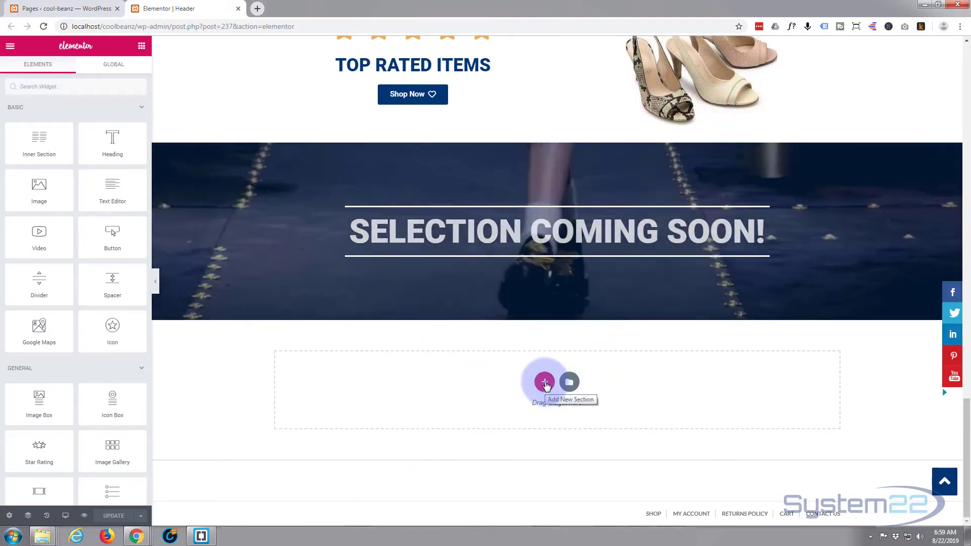
pyautogui.click(545, 382)
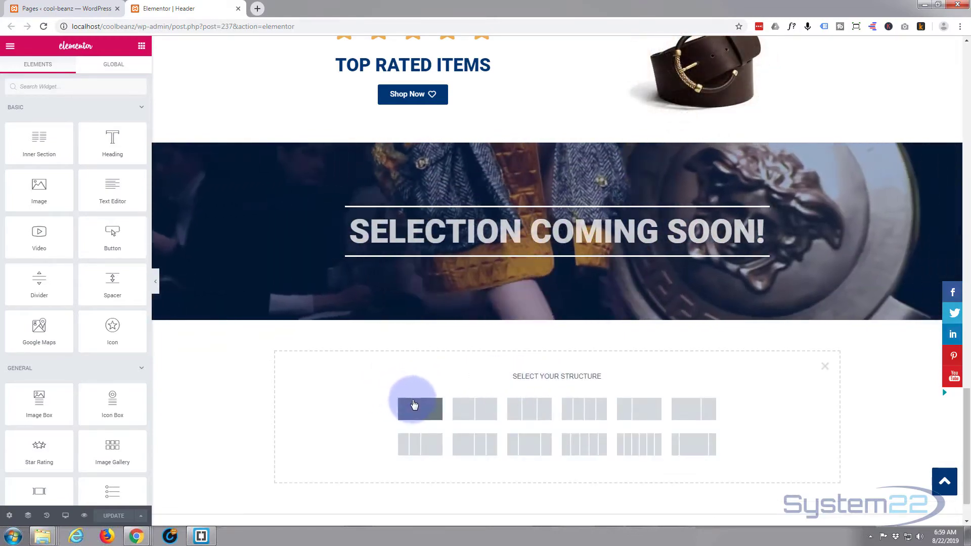
pyautogui.click(417, 409)
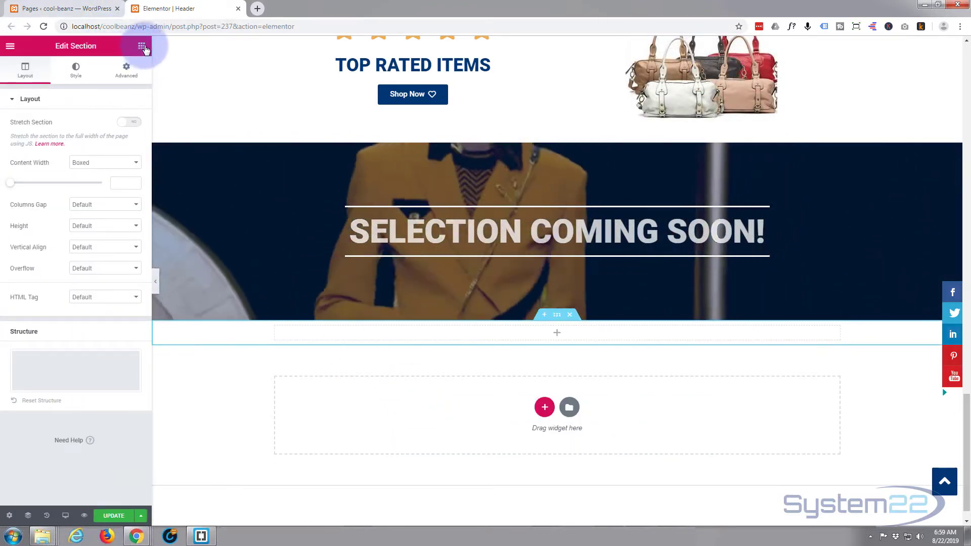
# - Insert an Image Gallery widget into the new empty section
pyautogui.click(141, 47)
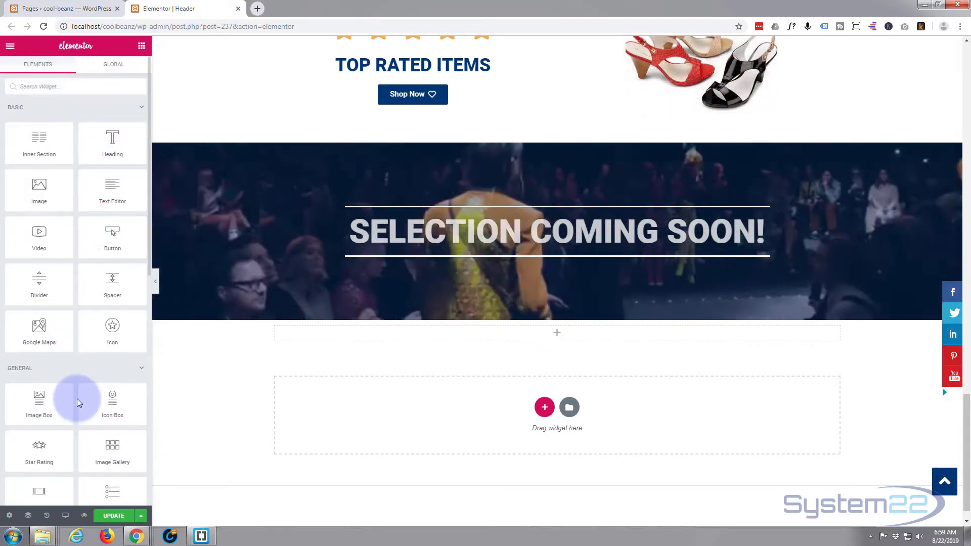
pyautogui.scroll(-1, 77, 398)
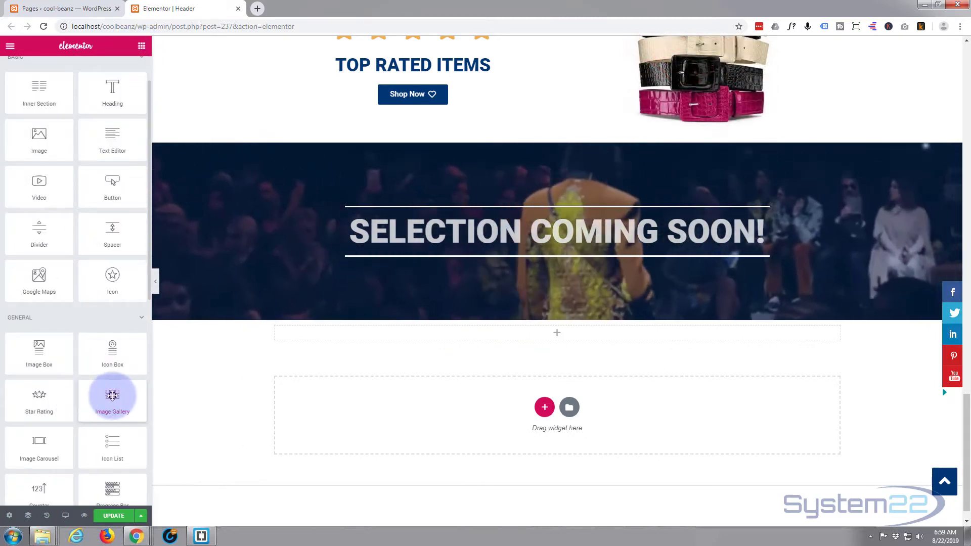
pyautogui.moveTo(112, 395); pyautogui.dragTo(161, 394)
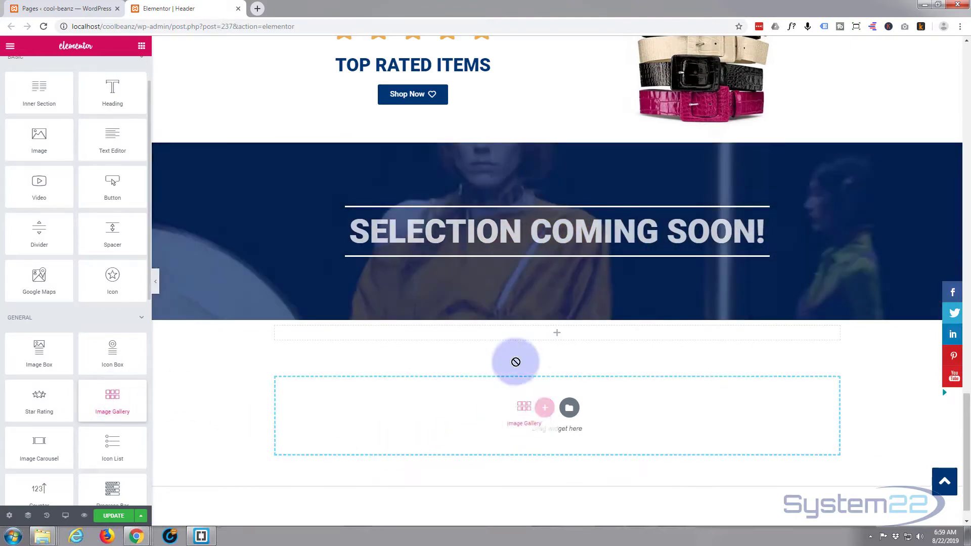
pyautogui.moveTo(508, 332); pyautogui.dragTo(505, 329)
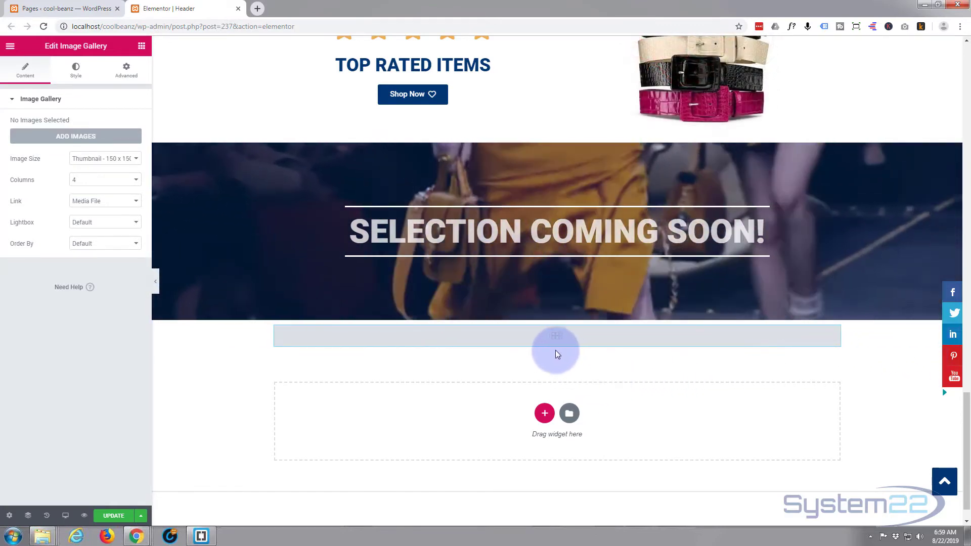
# - Set the content width of the gallery's section to Full Width
pyautogui.click(557, 317)
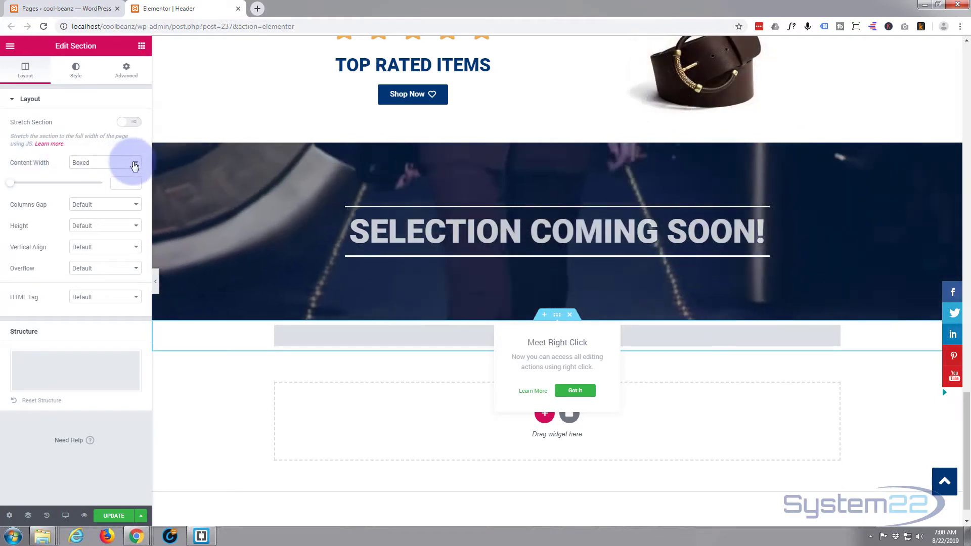
pyautogui.click(129, 163)
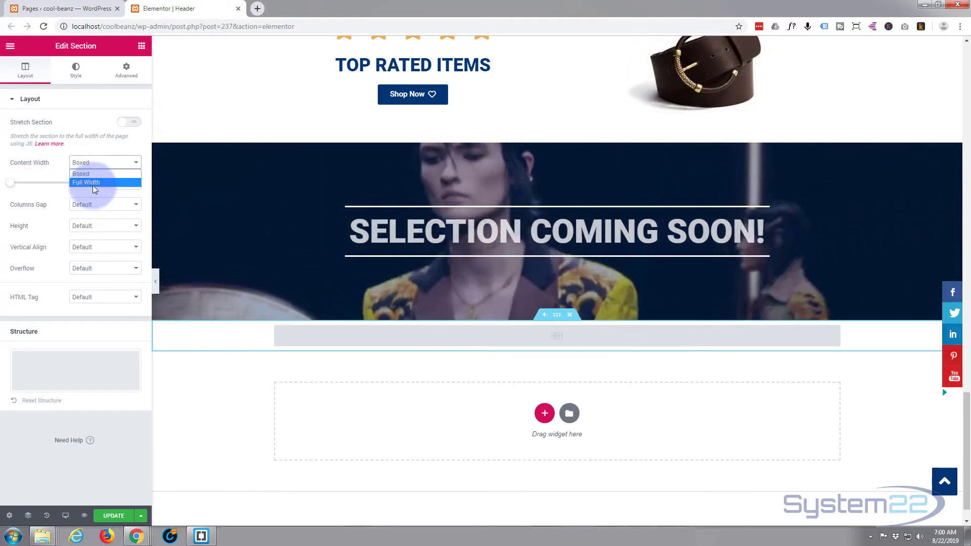
pyautogui.click(92, 183)
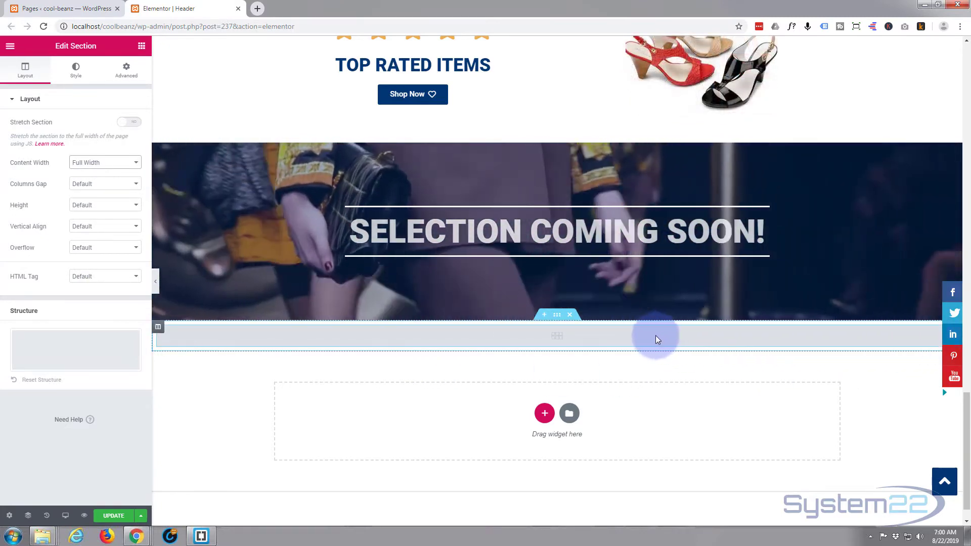
# - Set the image gallery to 6 columns and its image size to Medium - 300 x 300
pyautogui.click(557, 338)
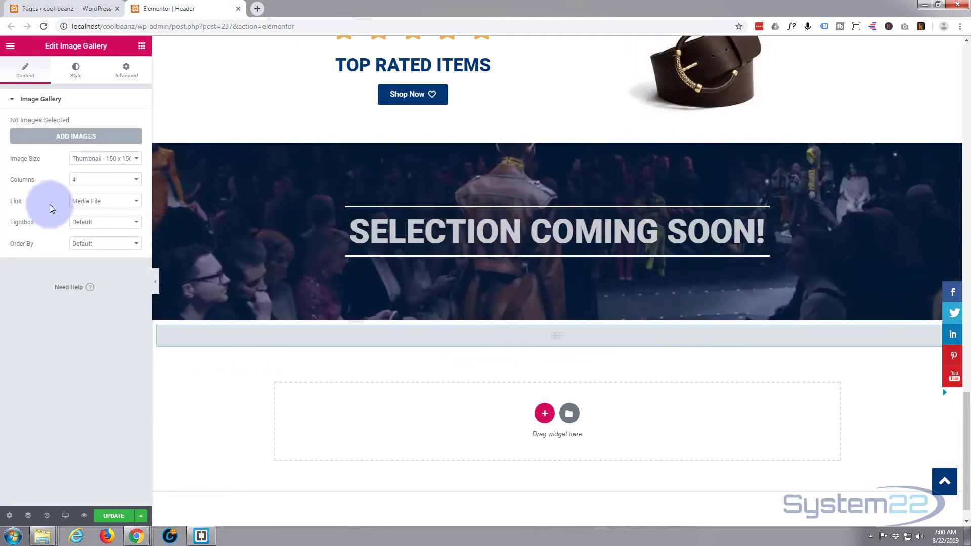
pyautogui.click(135, 182)
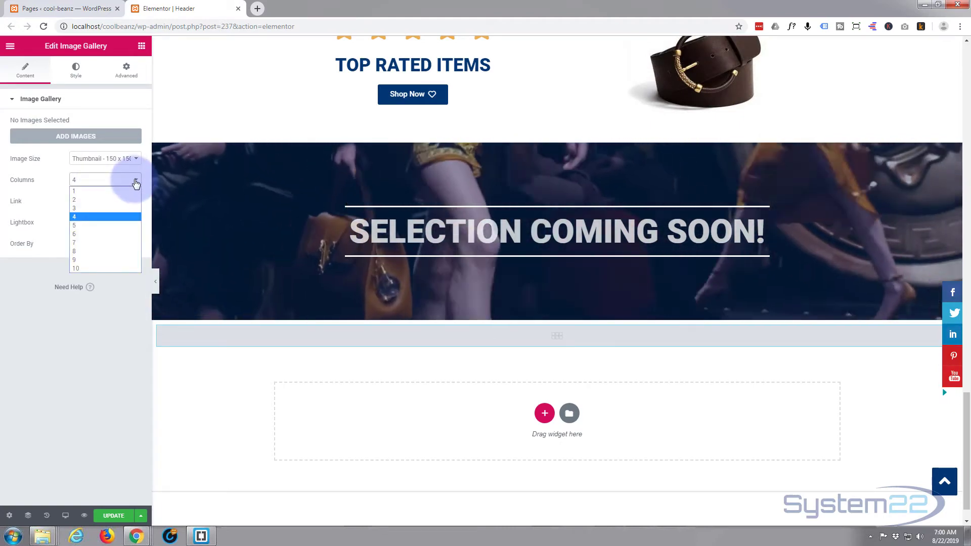
pyautogui.click(98, 234)
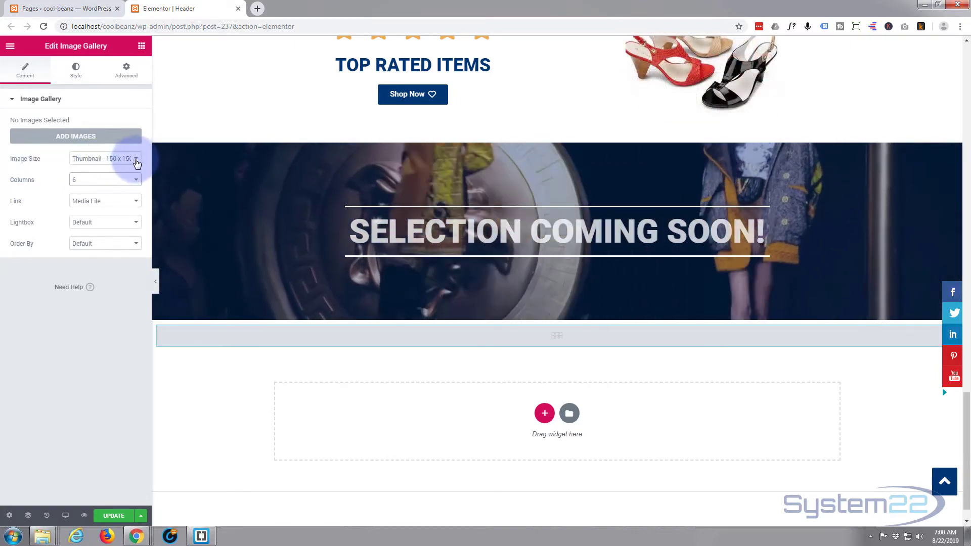
pyautogui.click(131, 160)
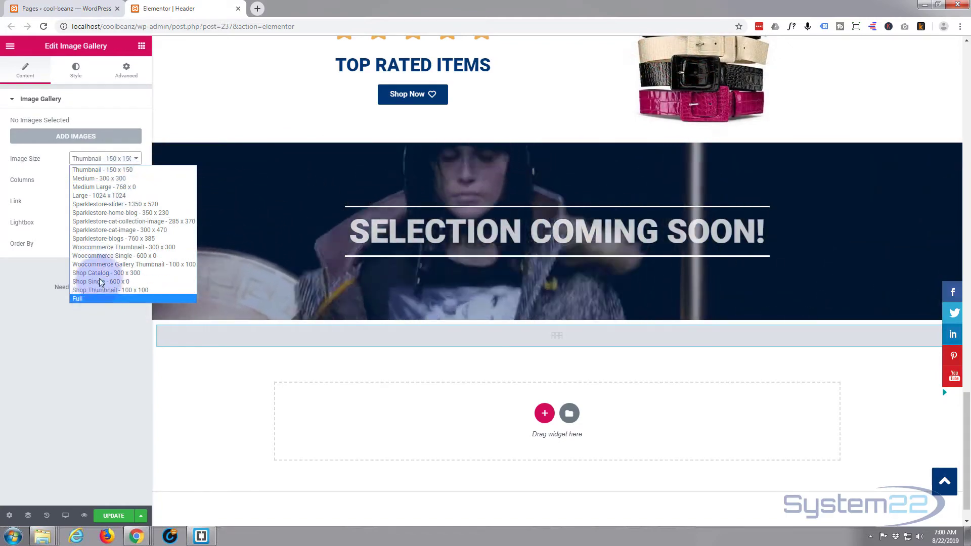
pyautogui.click(122, 180)
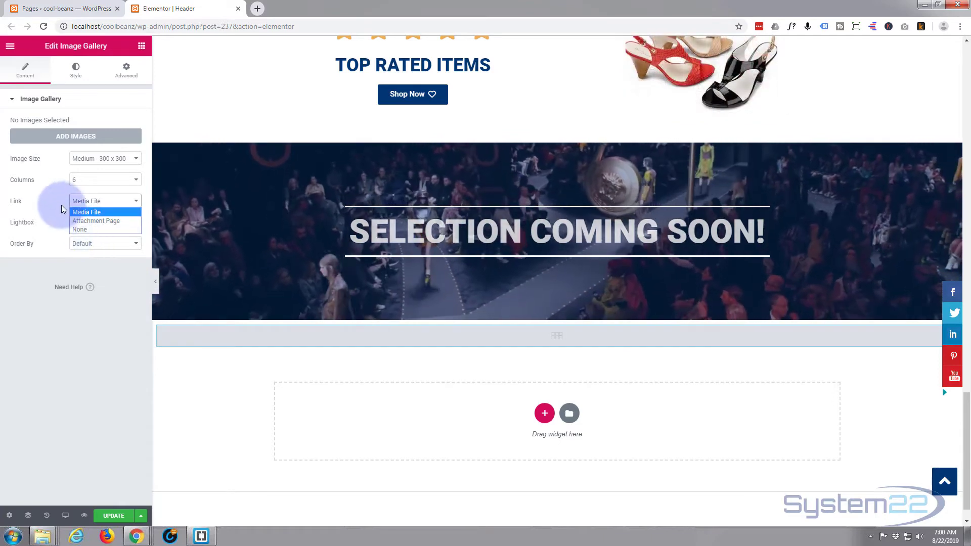
# - Keep the gallery's link on Media File and its order on Default, and set the lightbox to Yes
pyautogui.click(52, 201)
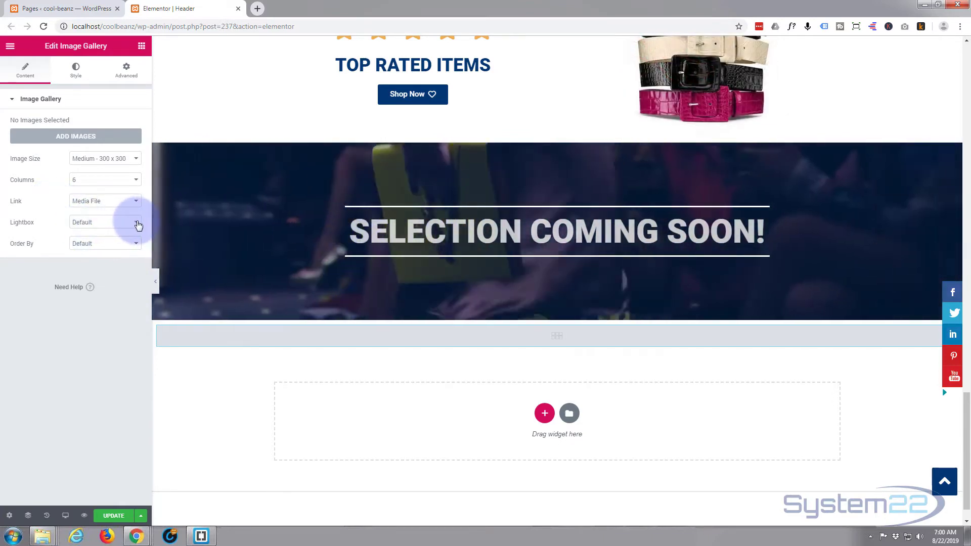
pyautogui.click(107, 242)
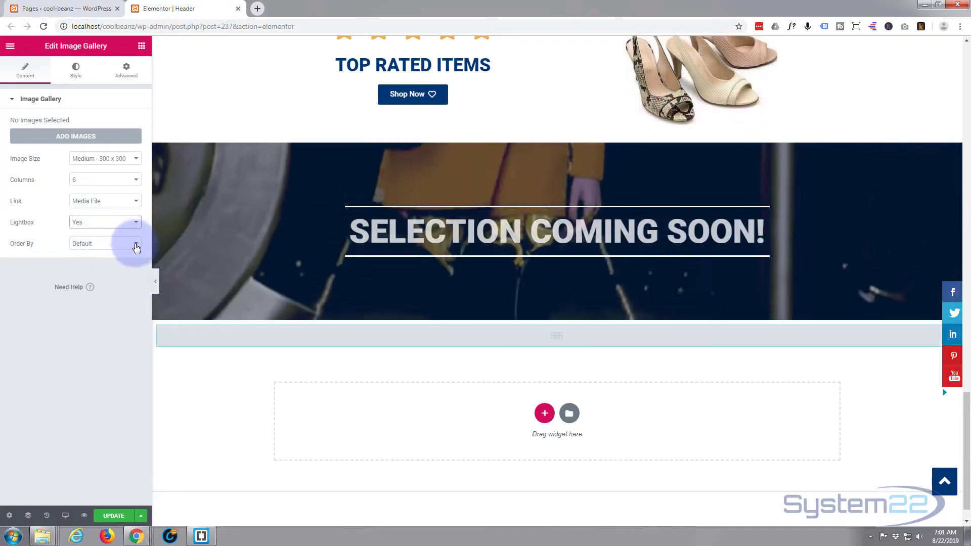
pyautogui.click(60, 245)
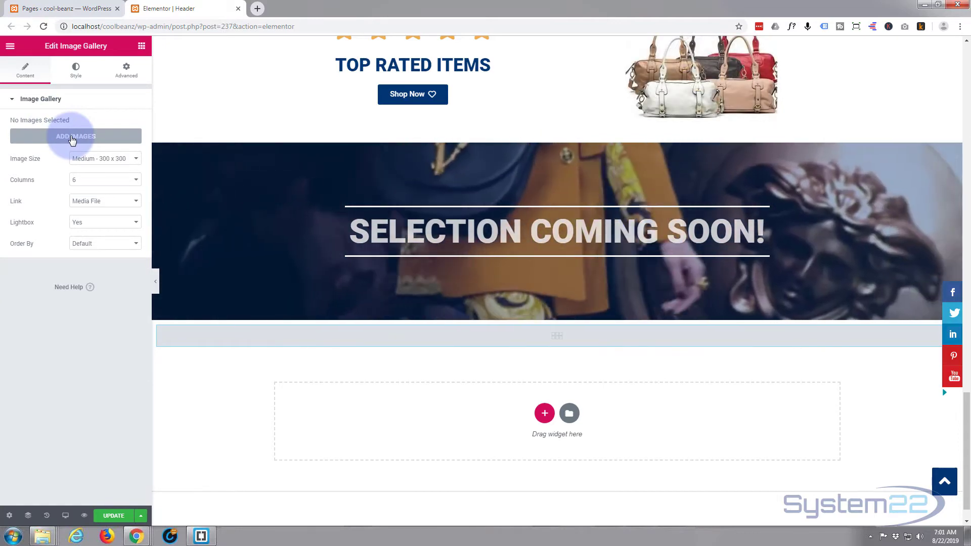
# - Select the blue, navy, black, red and beige dress images and the striped green shirt from the media library for the gallery
pyautogui.click(73, 136)
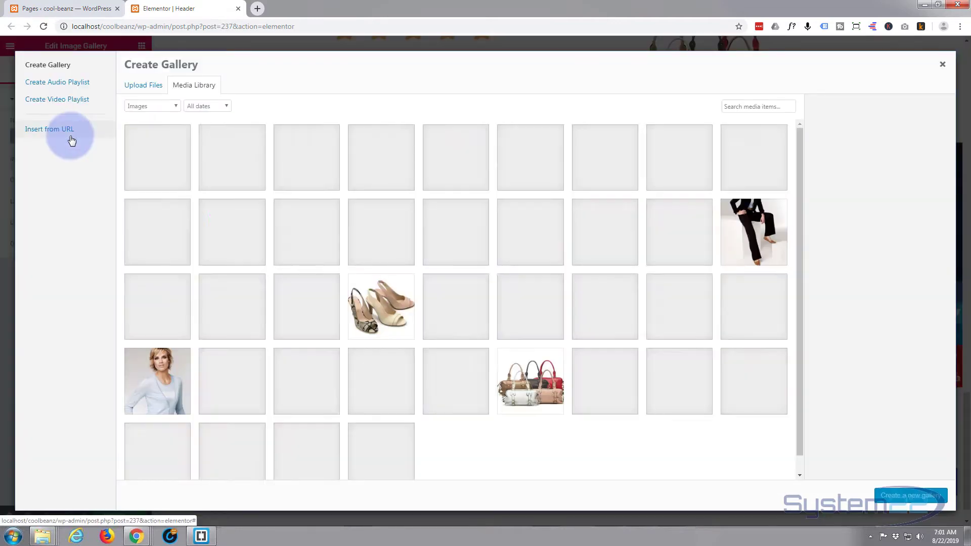
pyautogui.scroll(-2, 409, 329)
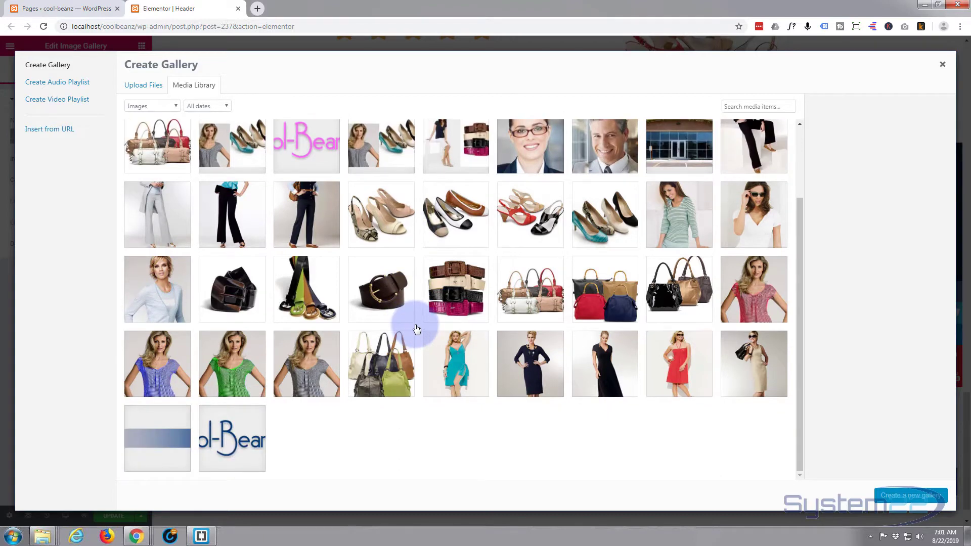
pyautogui.click(459, 367)
pyautogui.click(523, 359)
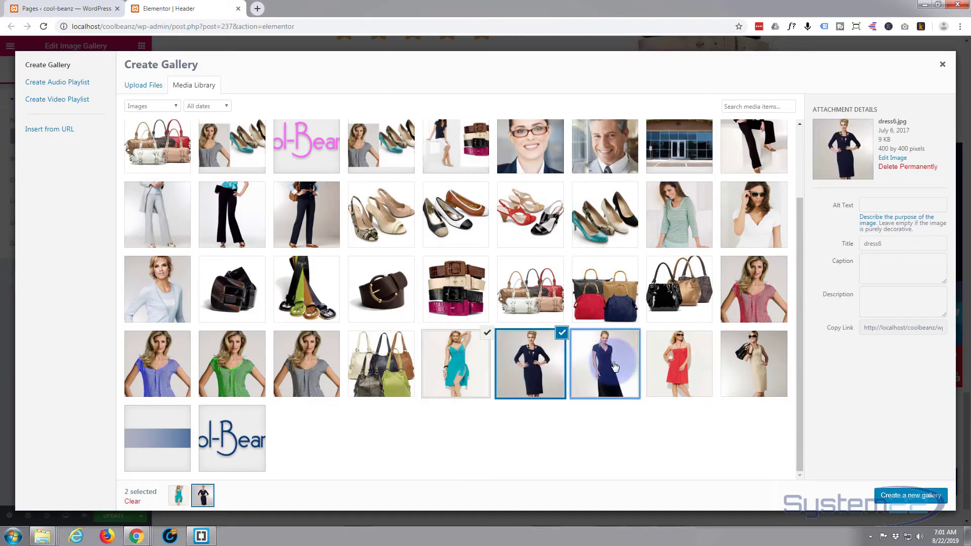
pyautogui.click(614, 365)
pyautogui.click(678, 359)
pyautogui.click(742, 368)
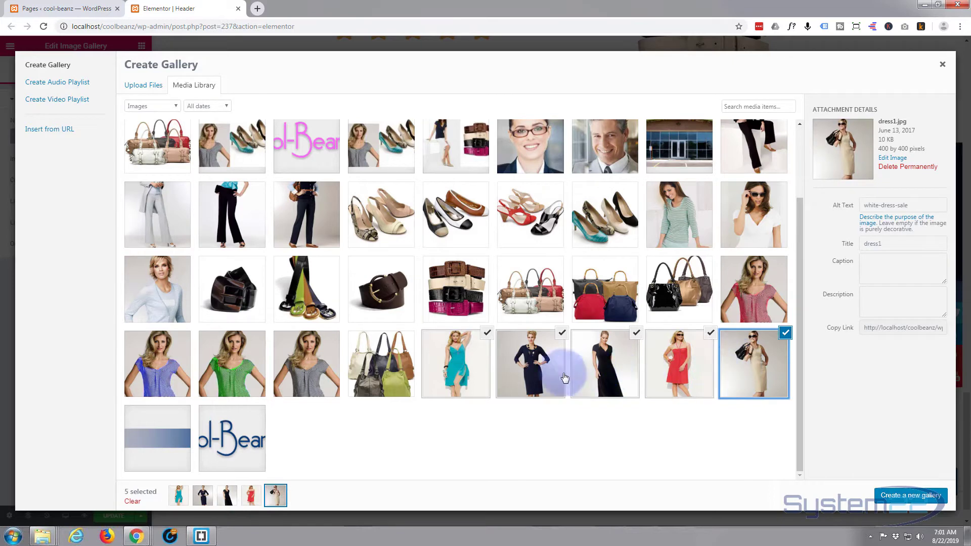
pyautogui.click(682, 217)
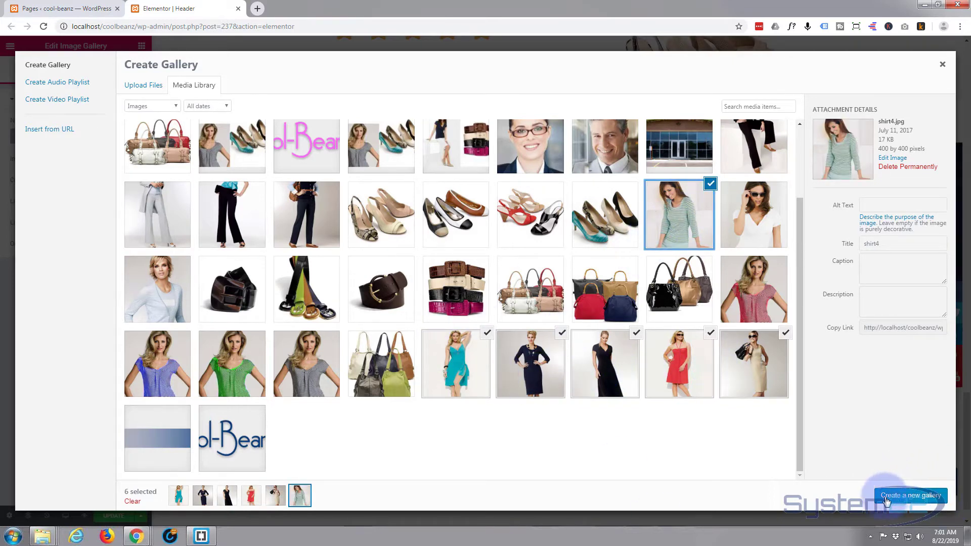
# - Create a gallery from the selected images, reorder it to blue, navy, beige, red and black dresses followed by the striped shirt, and insert it
pyautogui.click(910, 497)
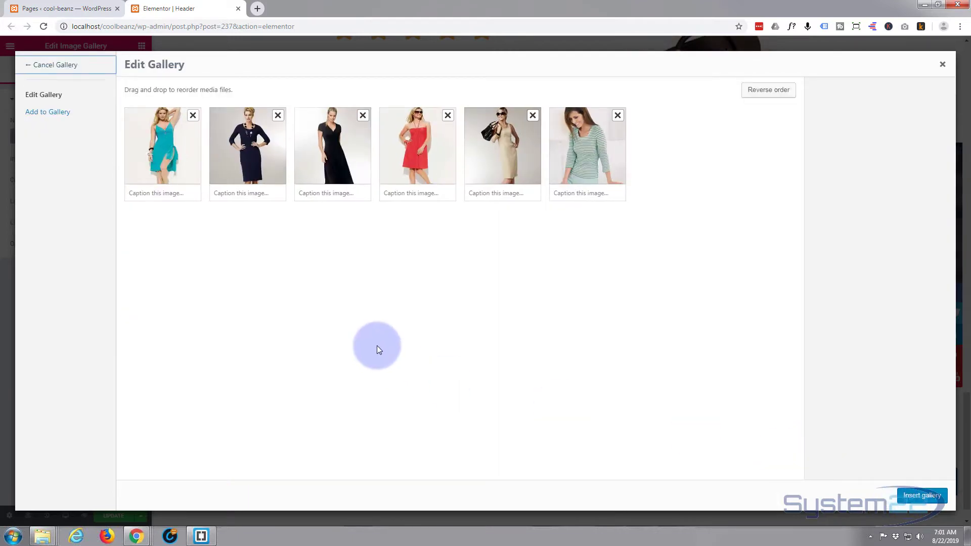
pyautogui.moveTo(341, 135); pyautogui.dragTo(564, 161)
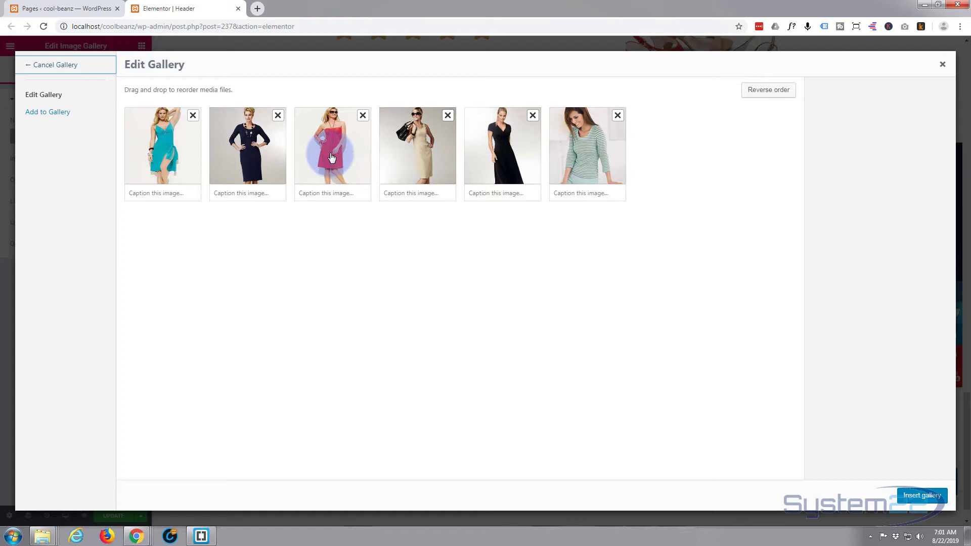
pyautogui.moveTo(332, 158); pyautogui.dragTo(410, 162)
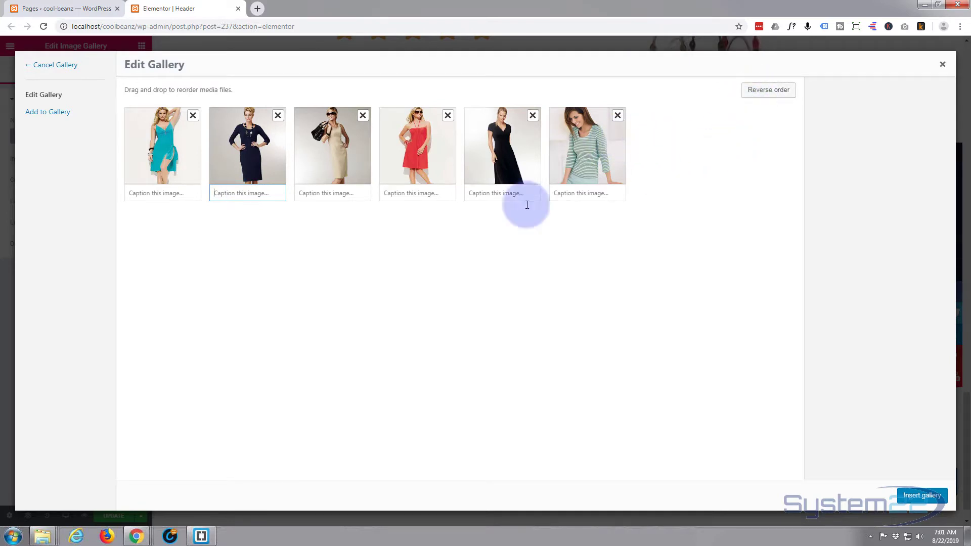
pyautogui.click(919, 497)
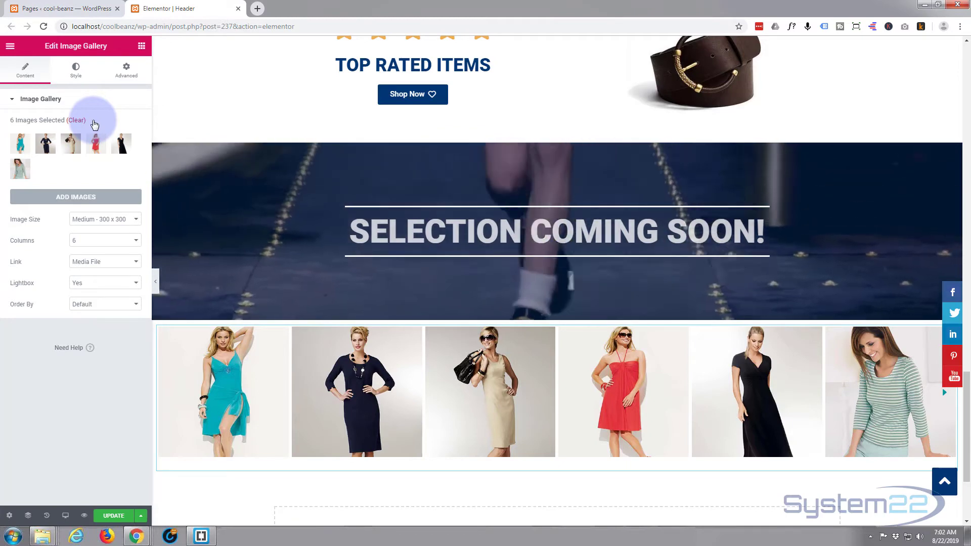
# - Reopen the inserted gallery's image arrangement for review and close it without changes
pyautogui.click(24, 144)
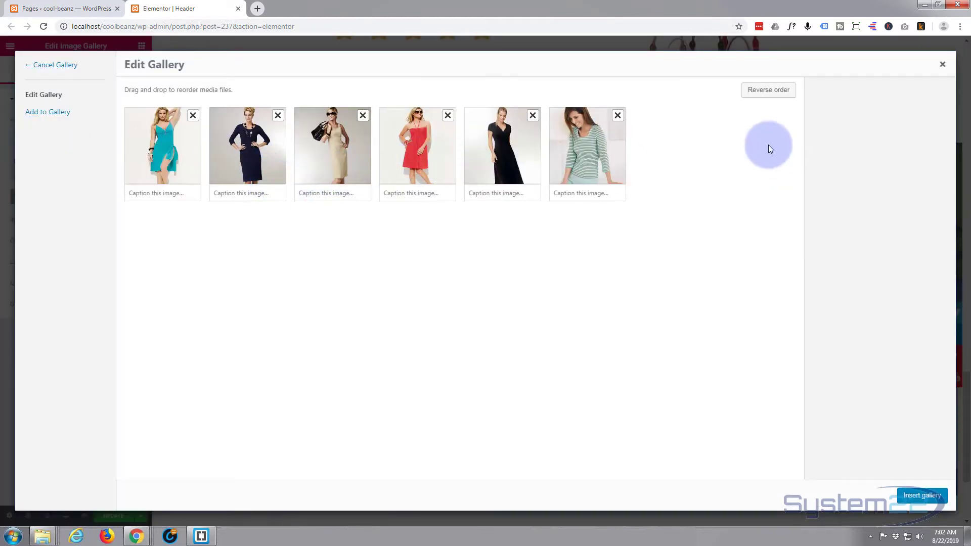
pyautogui.click(942, 66)
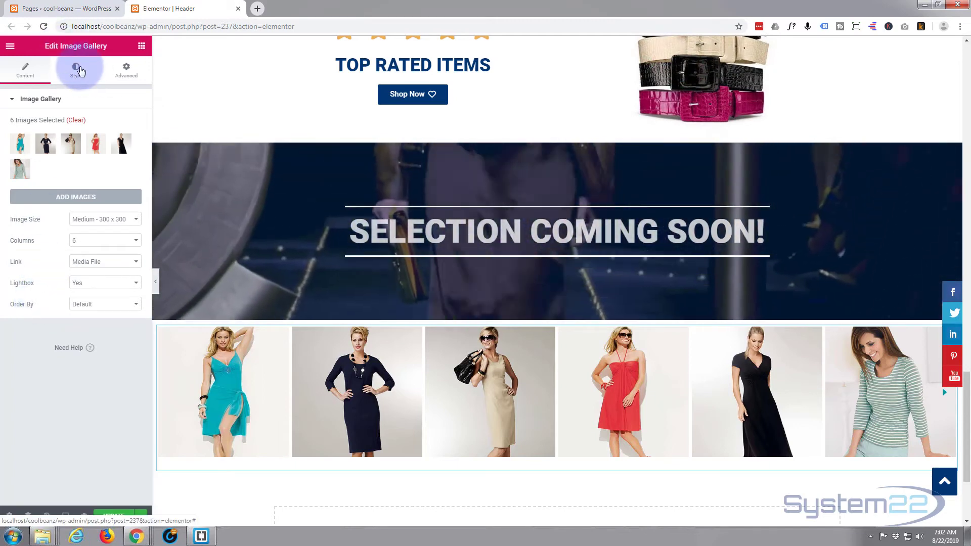
# - Set the gallery's image spacing to Custom with a value of 0
pyautogui.click(79, 70)
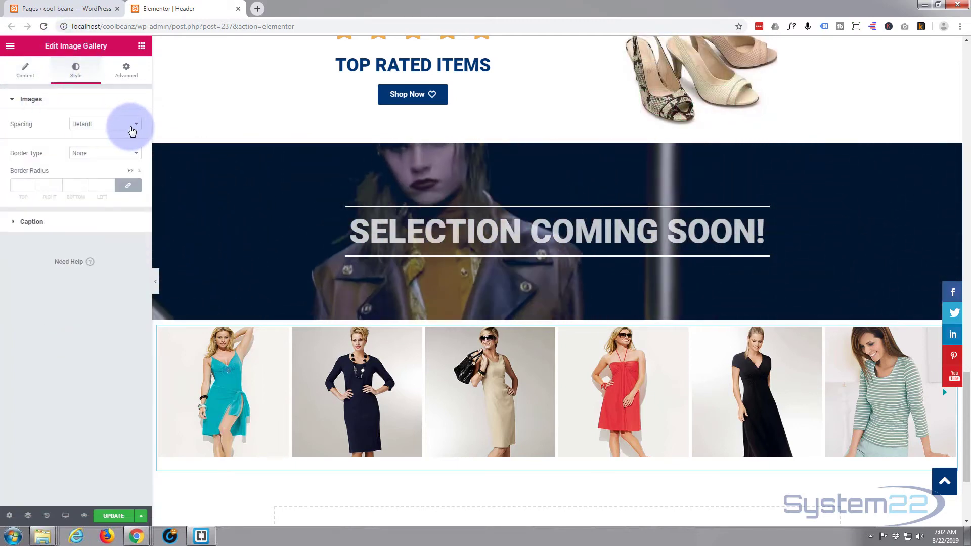
pyautogui.click(134, 127)
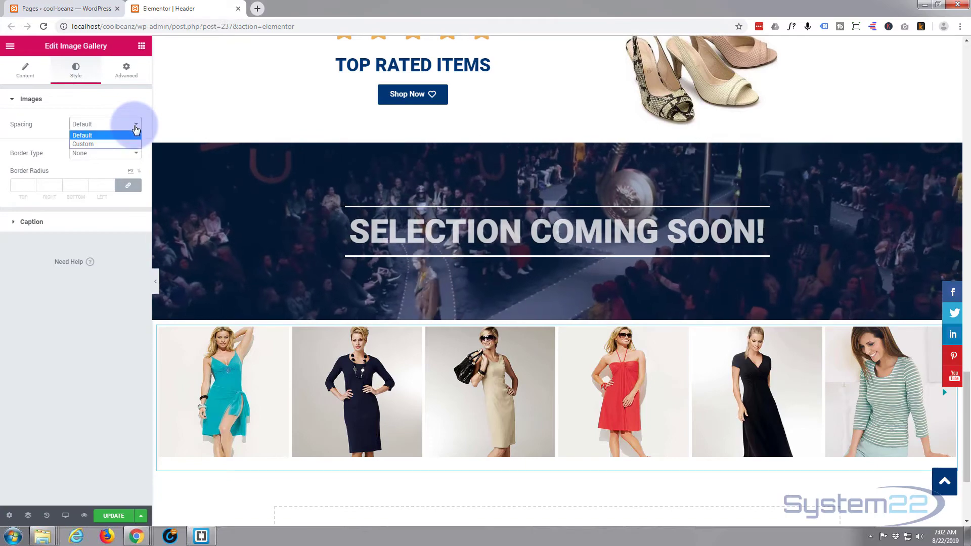
pyautogui.click(98, 144)
pyautogui.moveTo(23, 145); pyautogui.dragTo(0, 145)
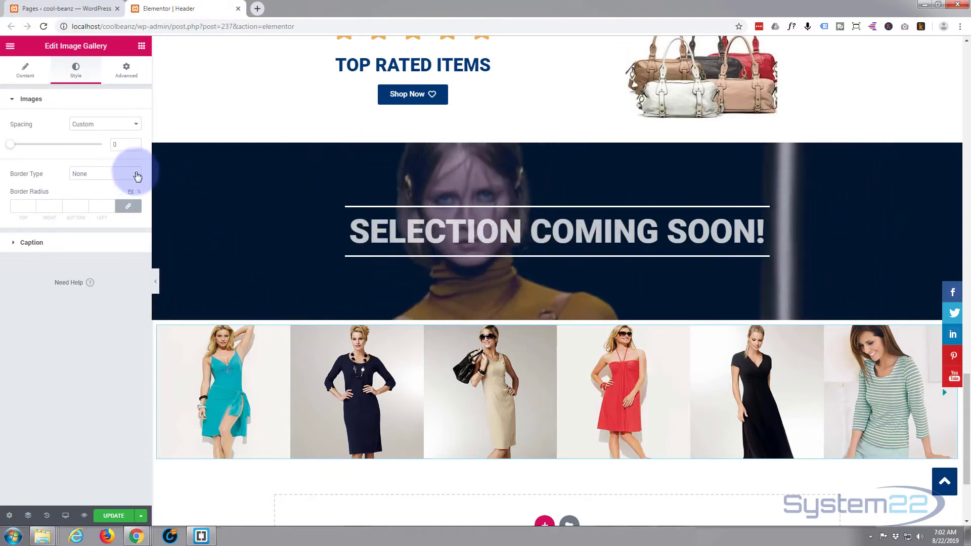
# - Try a Solid border on the gallery images and return the border type to None
pyautogui.click(109, 193)
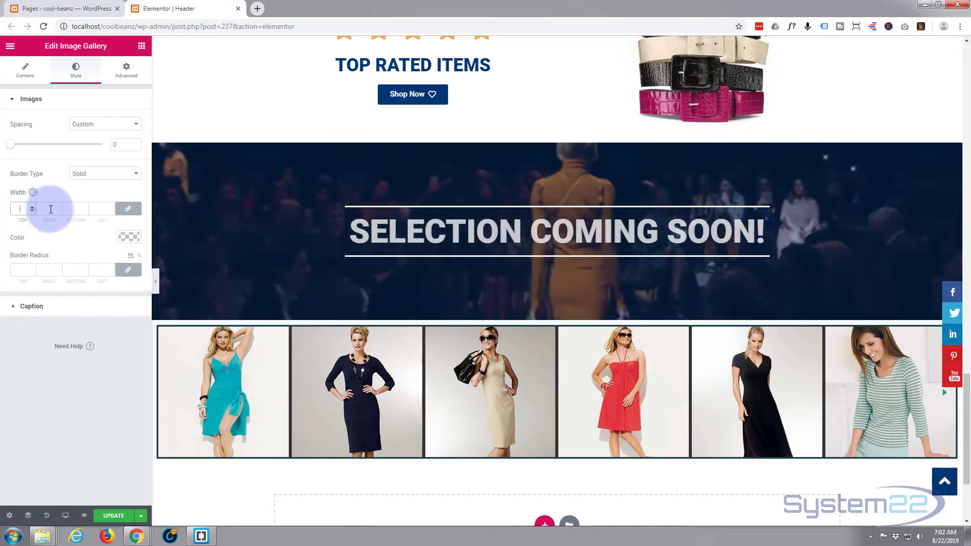
pyautogui.click(67, 209)
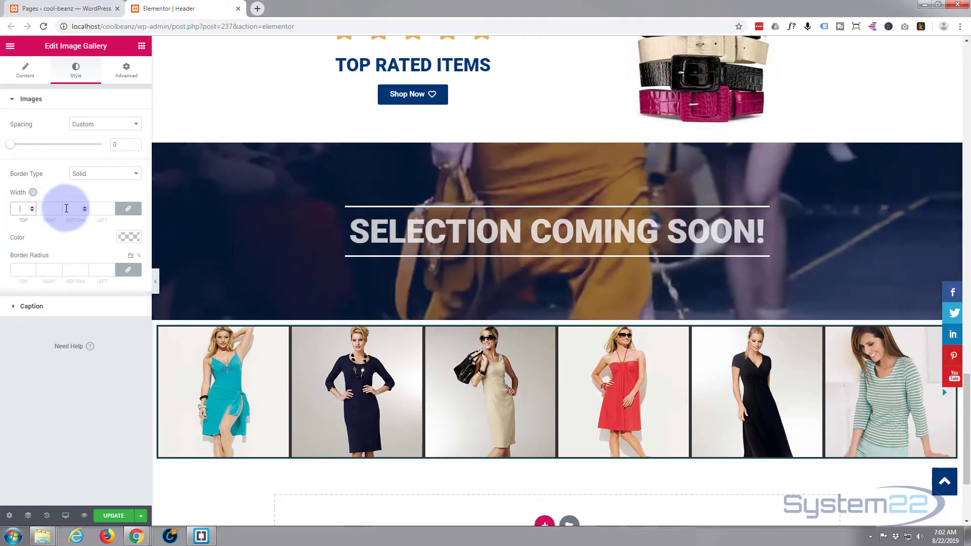
pyautogui.click(134, 174)
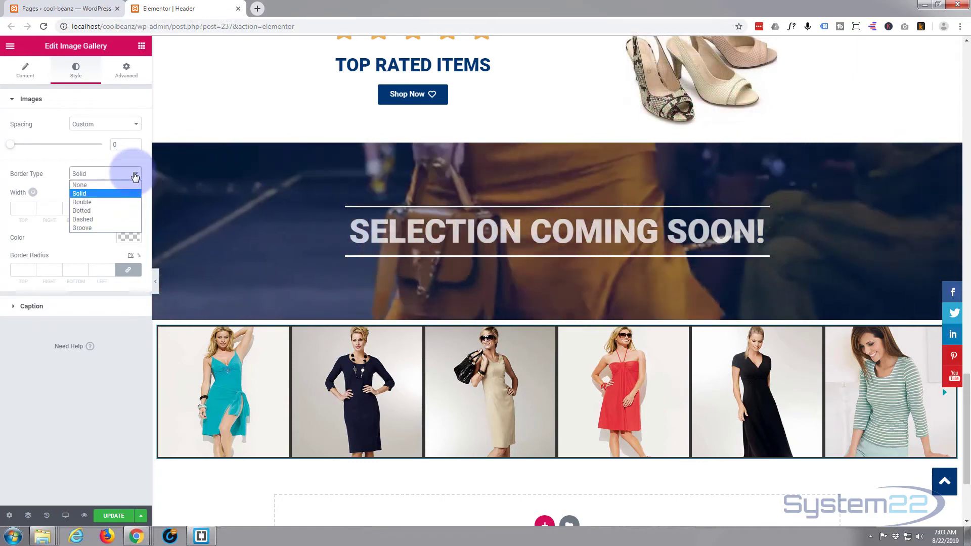
pyautogui.click(80, 185)
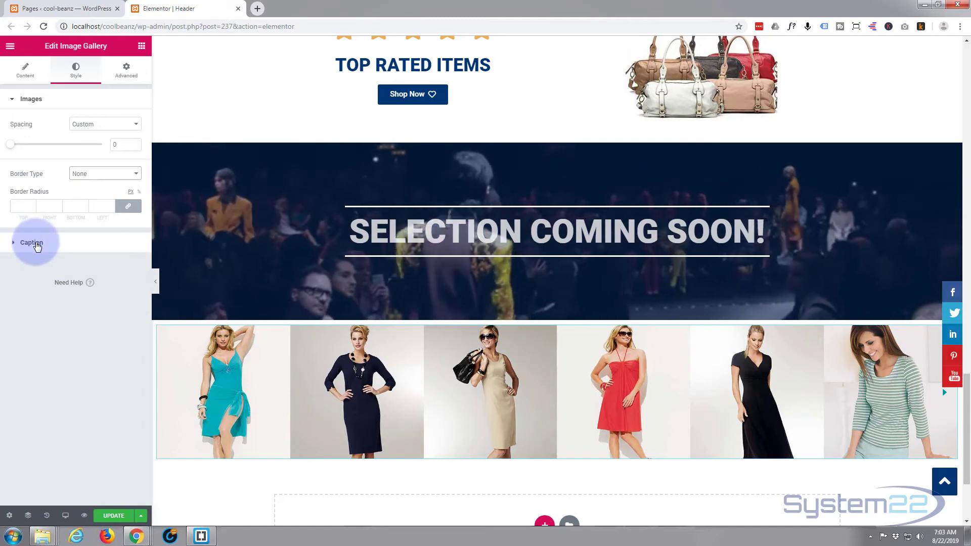
# - Review the gallery's caption style options and its advanced settings
pyautogui.click(31, 243)
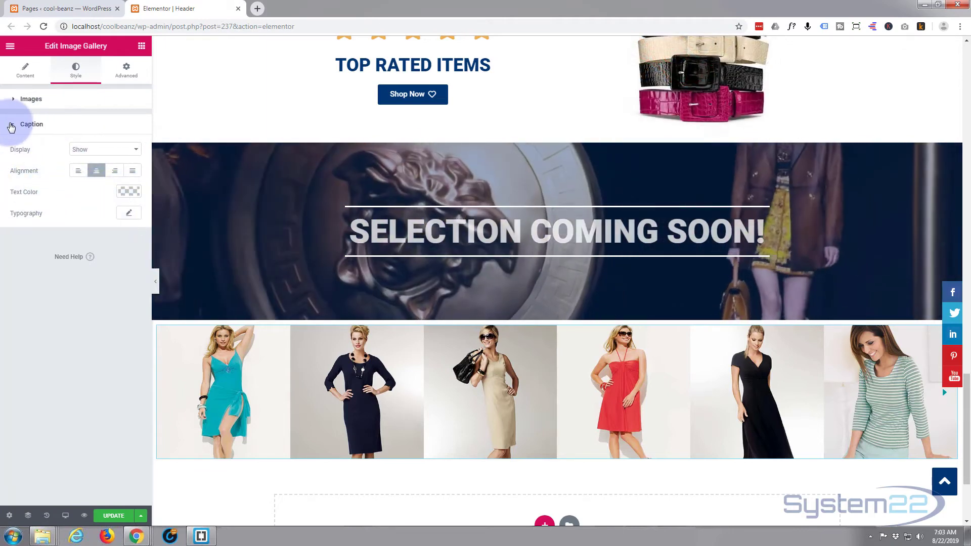
pyautogui.click(11, 126)
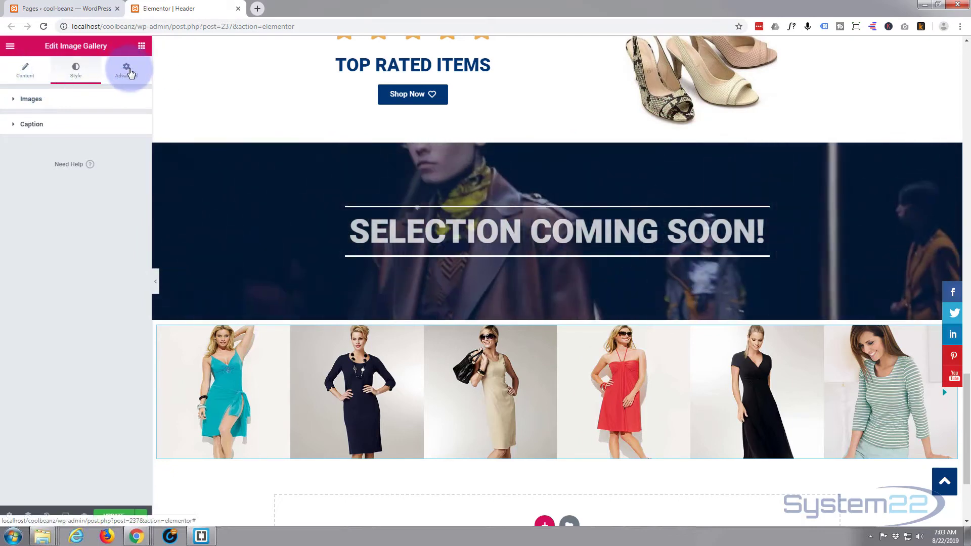
pyautogui.click(128, 71)
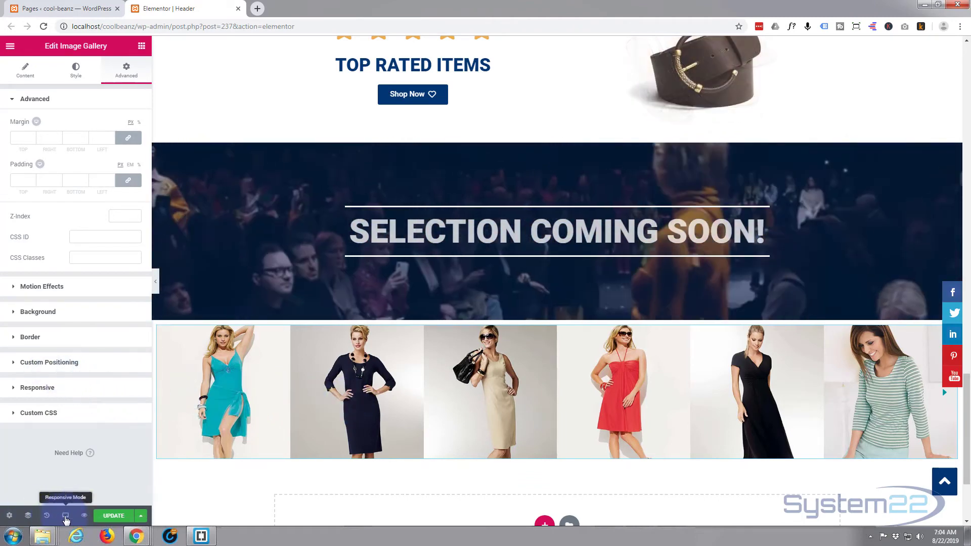
# - Check the gallery's layout in the Tablet and Mobile responsive previews, looking through all stacked images on mobile
pyautogui.click(65, 516)
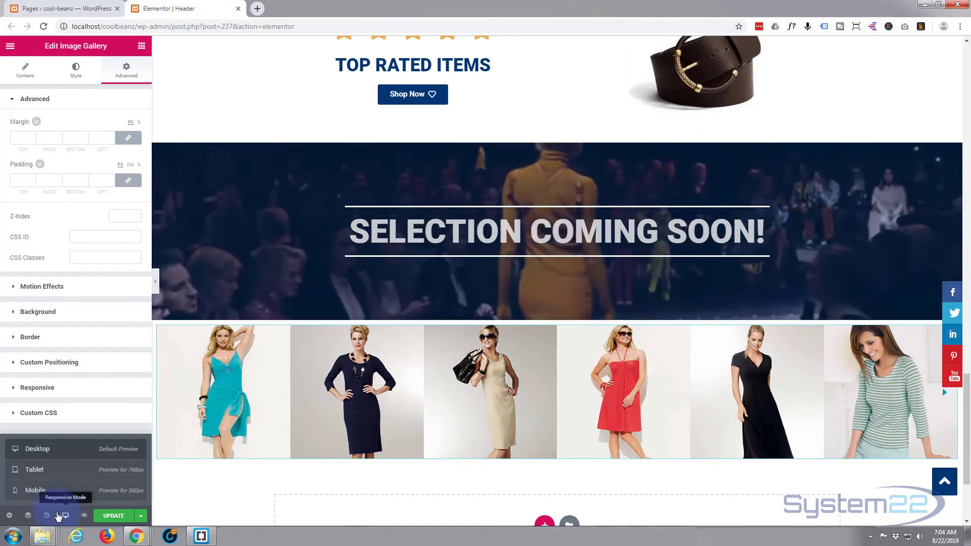
pyautogui.click(34, 470)
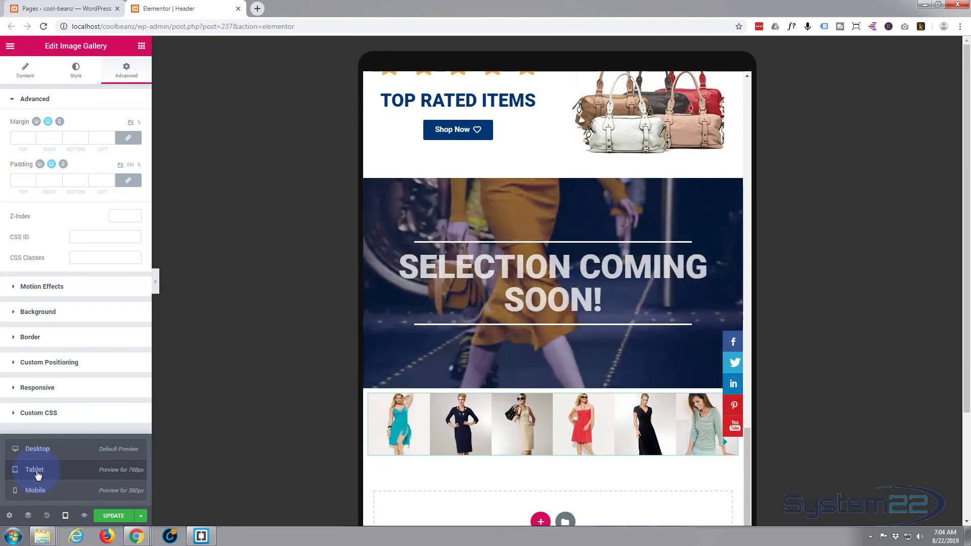
pyautogui.click(35, 490)
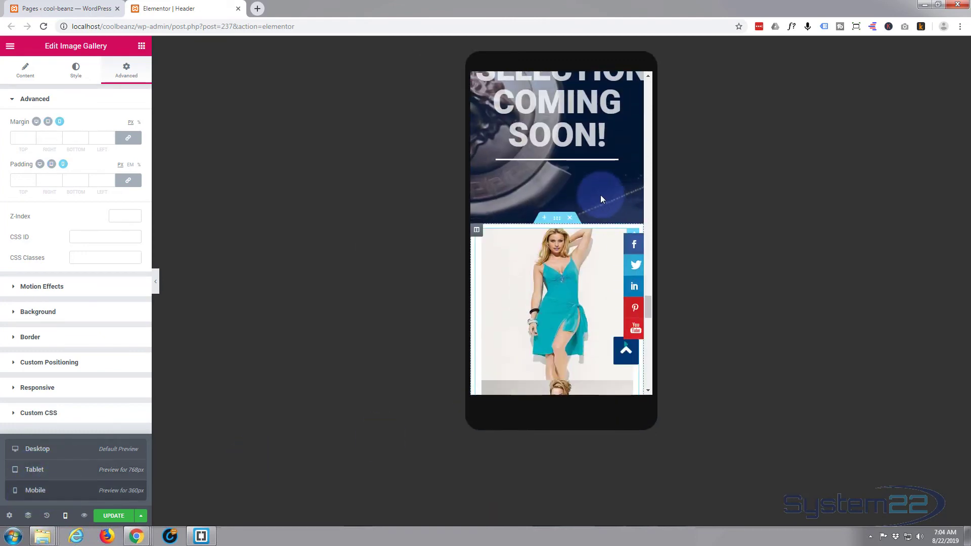
pyautogui.scroll(-10, 543, 292)
pyautogui.scroll(-10, 542, 292)
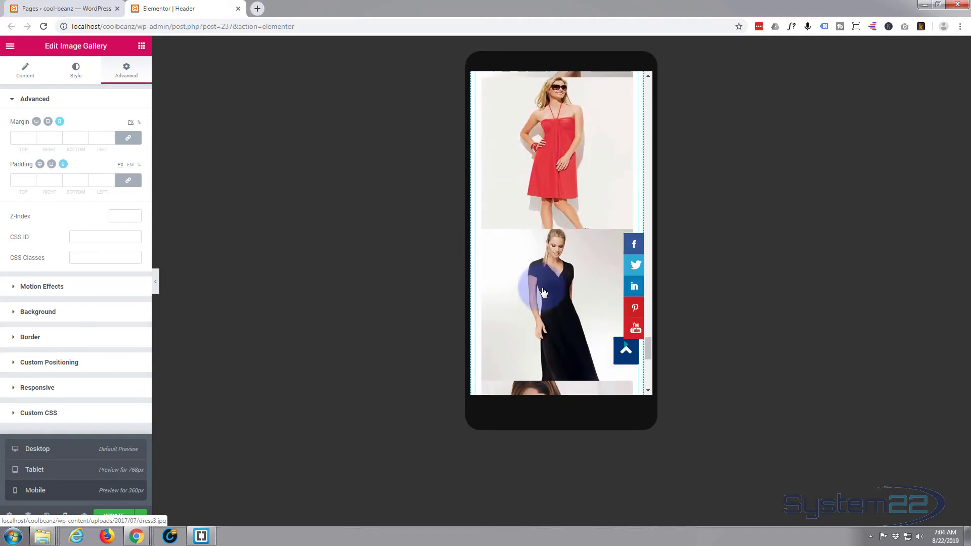
pyautogui.scroll(10, 543, 292)
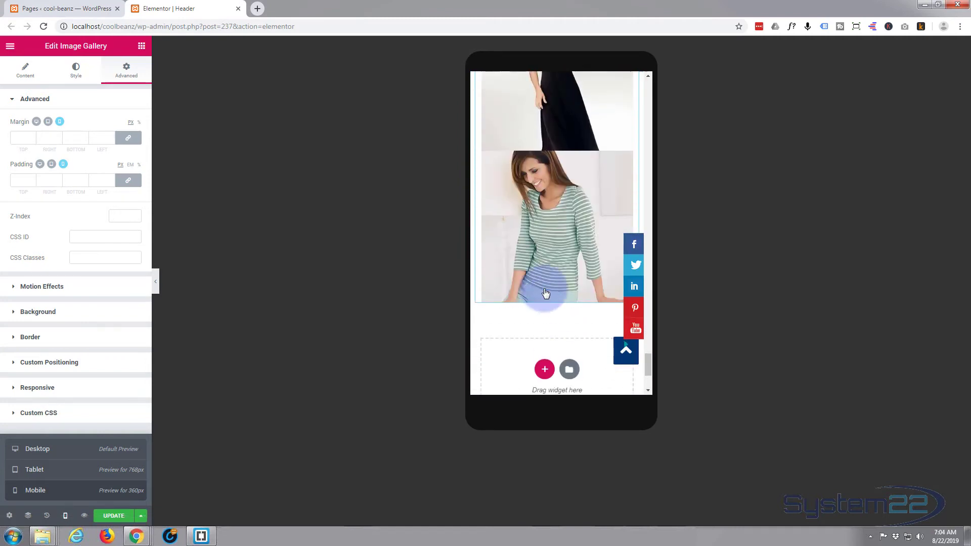
# - Update the page and open its preview in a new browser tab
pyautogui.click(85, 257)
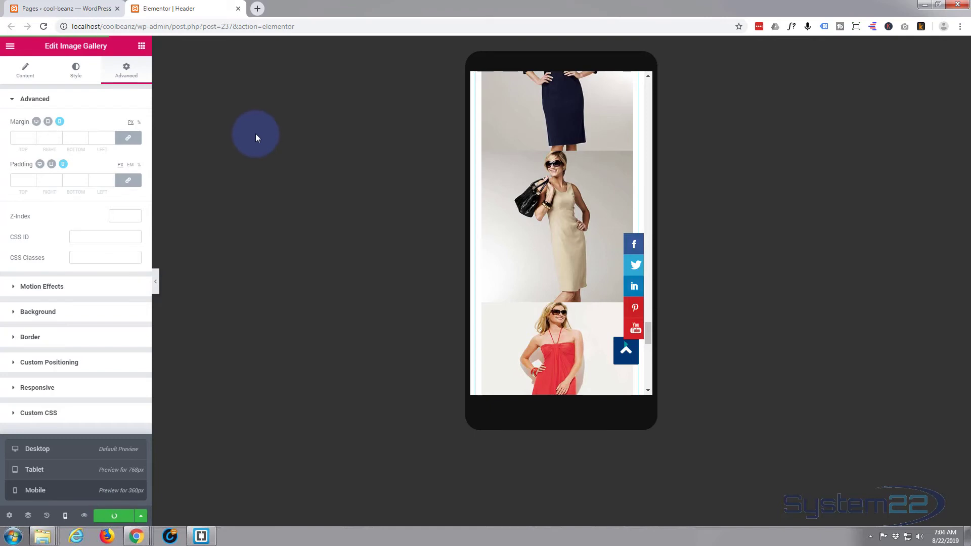
pyautogui.click(84, 516)
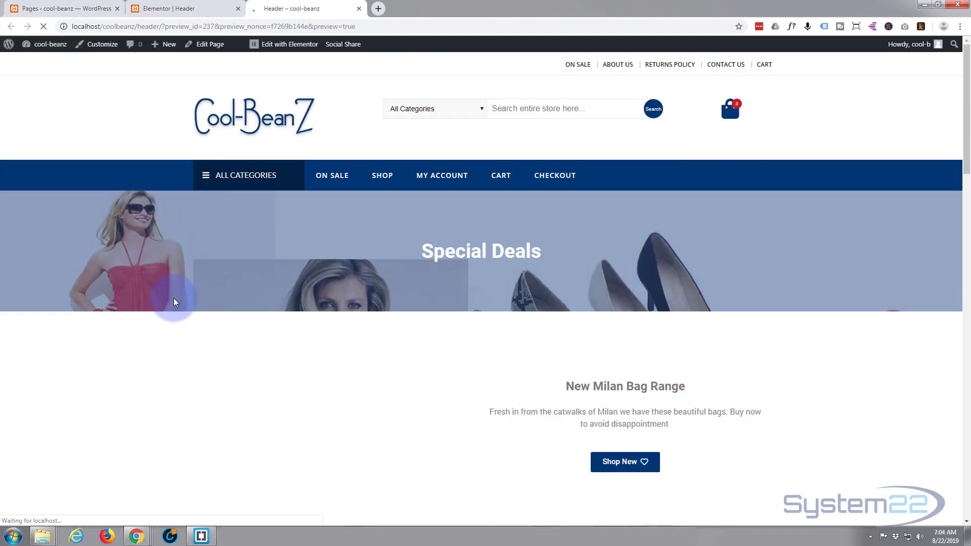
# - Check the gallery at the end of the previewed page and test the lightbox by opening and closing the beige dress image
pyautogui.scroll(-12, 173, 294)
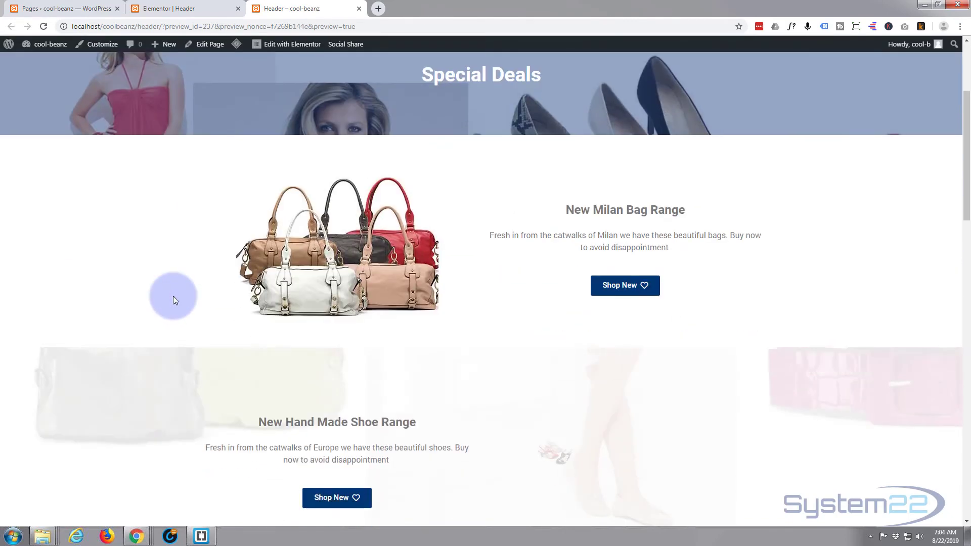
pyautogui.scroll(-13, 175, 297)
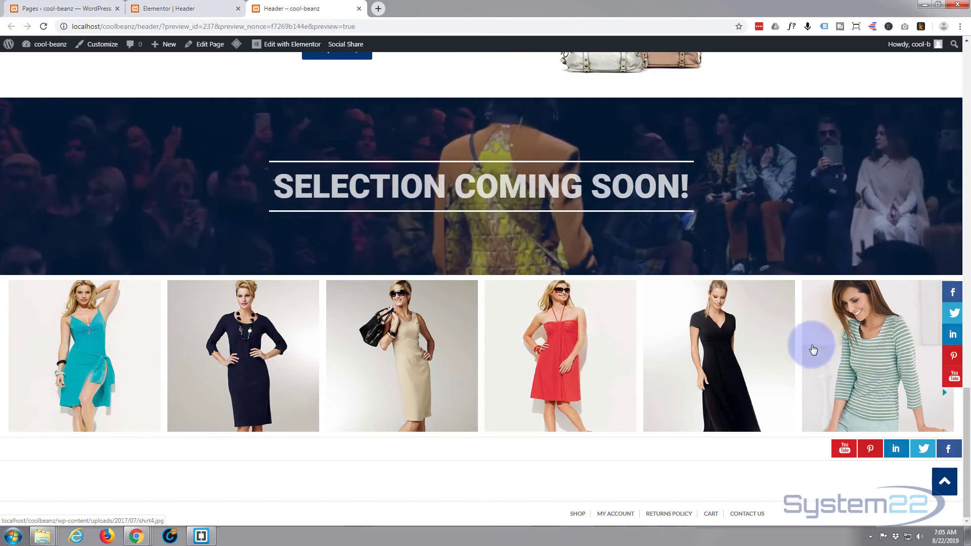
pyautogui.click(418, 353)
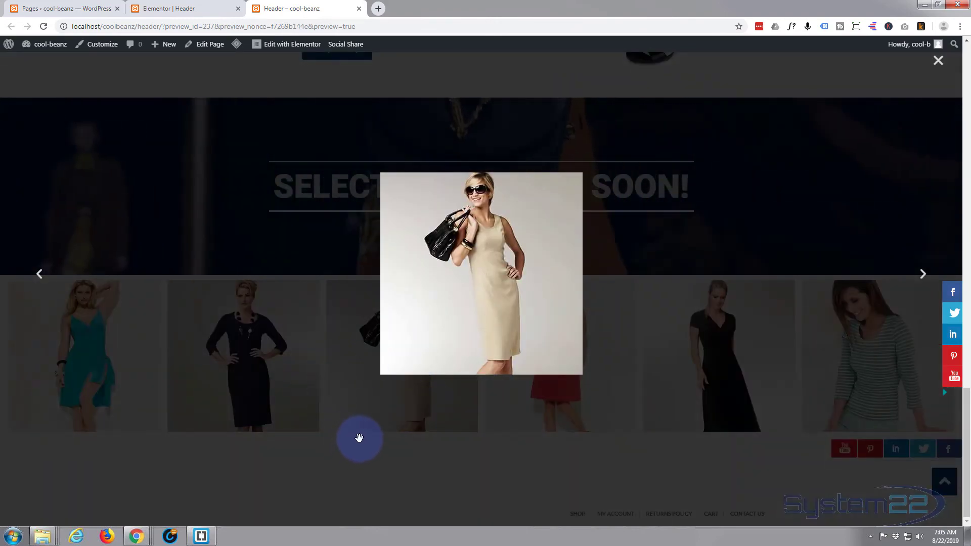
pyautogui.click(360, 433)
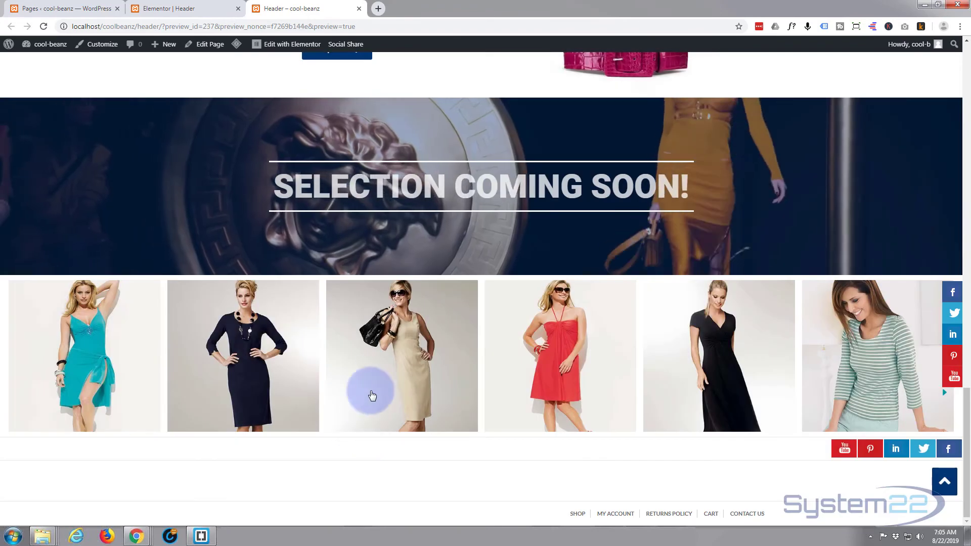